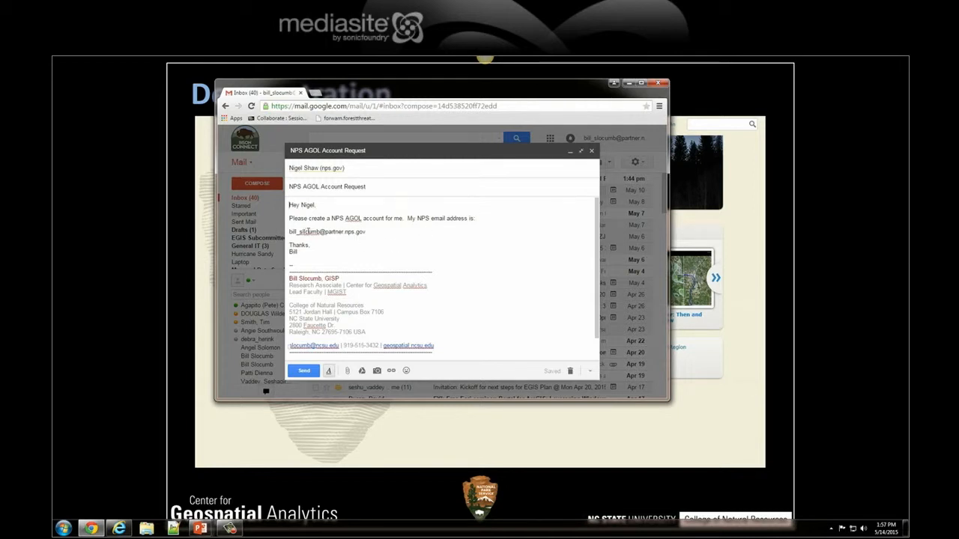
# Correct the spelling of the sender's NPS email address in the body of the account request message
pyautogui.press('BackSpace')
pyautogui.press('BackSpace')
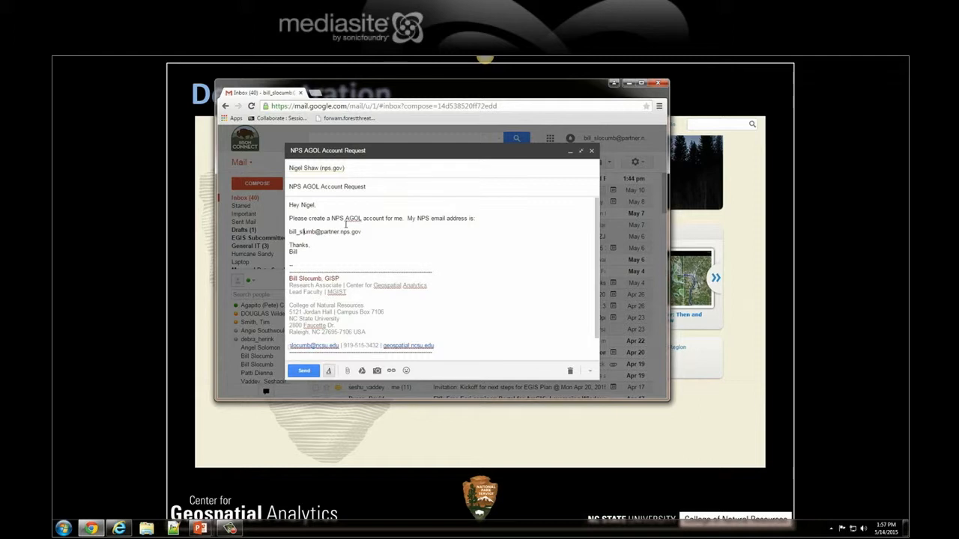
pyautogui.write('oc')
pyautogui.write('c')
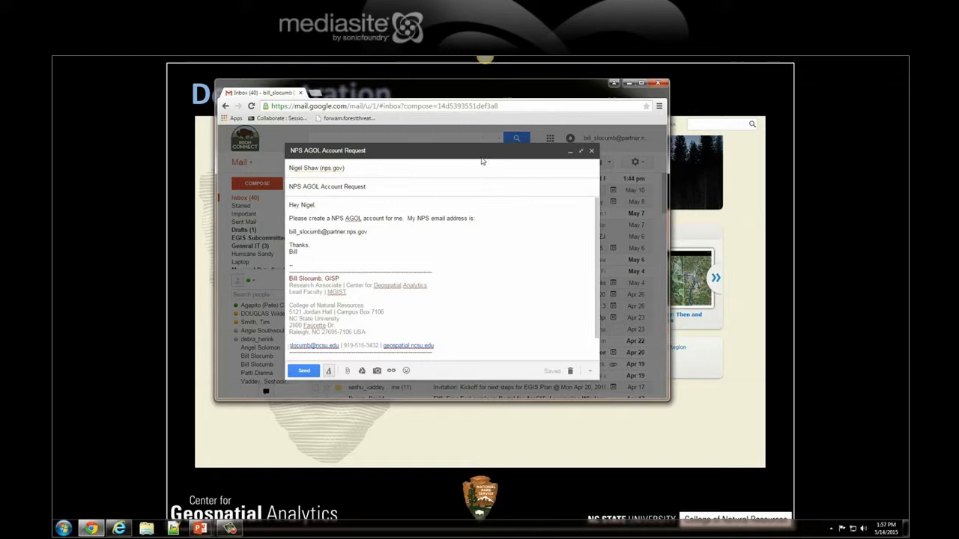
# Bring the mail window back into view, maximize it, and open the ArcGIS Online organization invitation email
pyautogui.moveTo(534, 86); pyautogui.dragTo(958, 120)
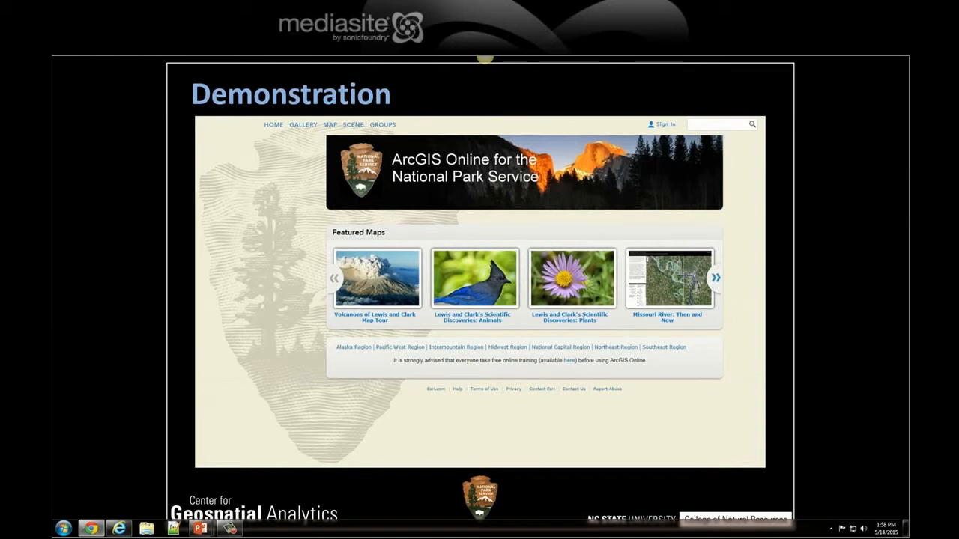
pyautogui.moveTo(955, 123); pyautogui.dragTo(552, 110)
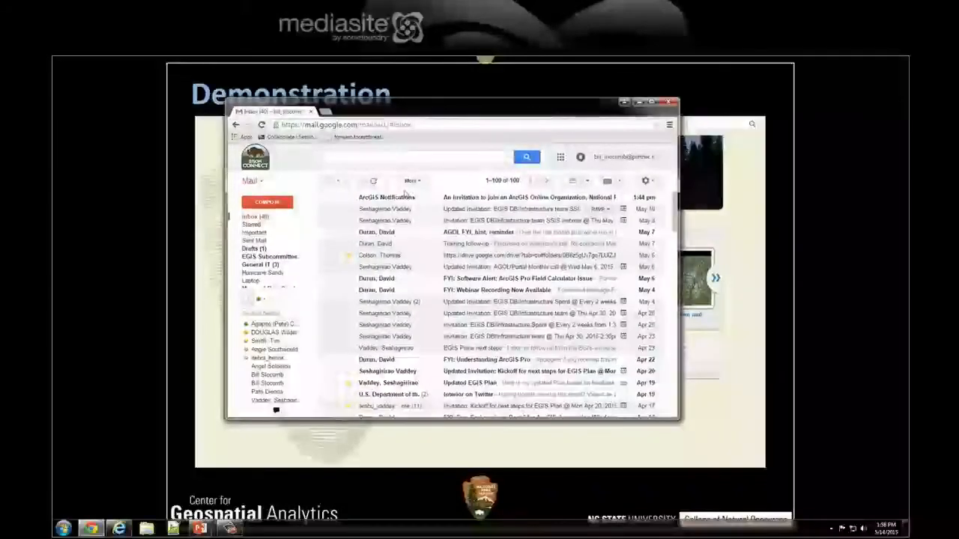
pyautogui.click(651, 103)
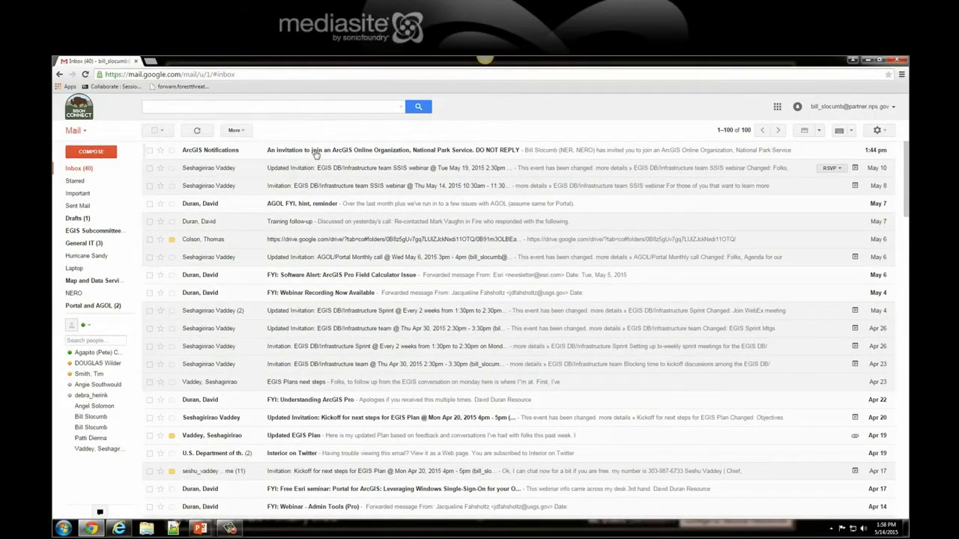
pyautogui.click(316, 152)
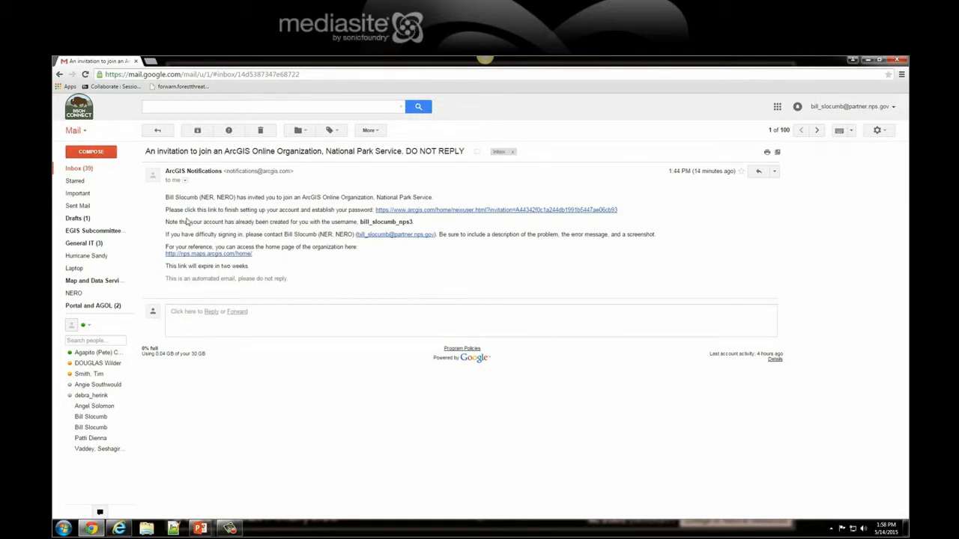
# Review the setup instruction and assigned username in the invitation, and open its account setup link
pyautogui.moveTo(165, 211); pyautogui.dragTo(374, 210)
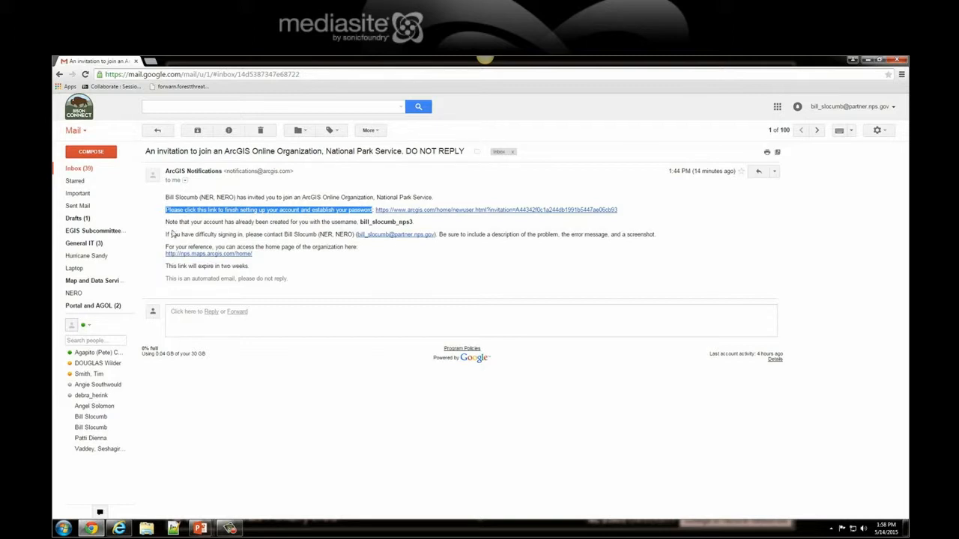
pyautogui.moveTo(165, 222); pyautogui.dragTo(360, 223)
pyautogui.click(414, 223)
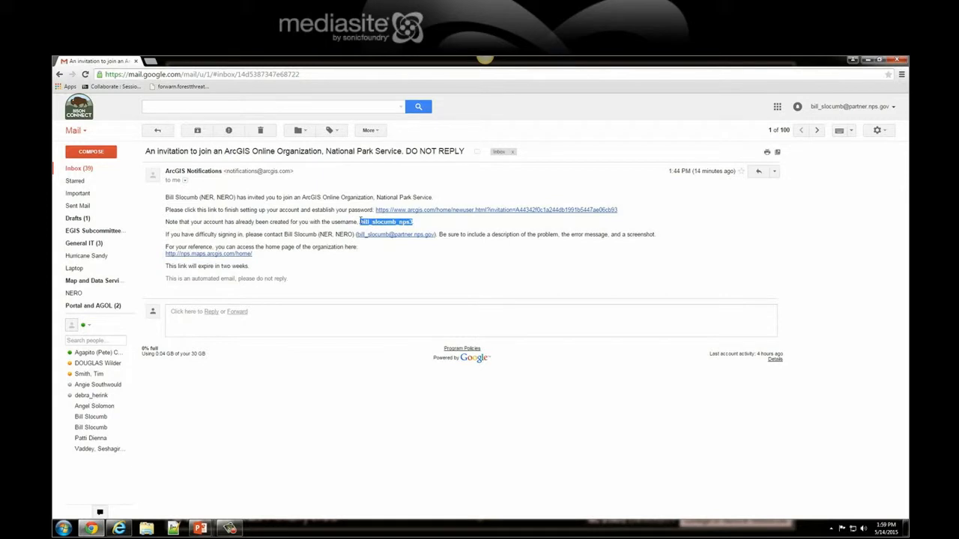
pyautogui.click(424, 225)
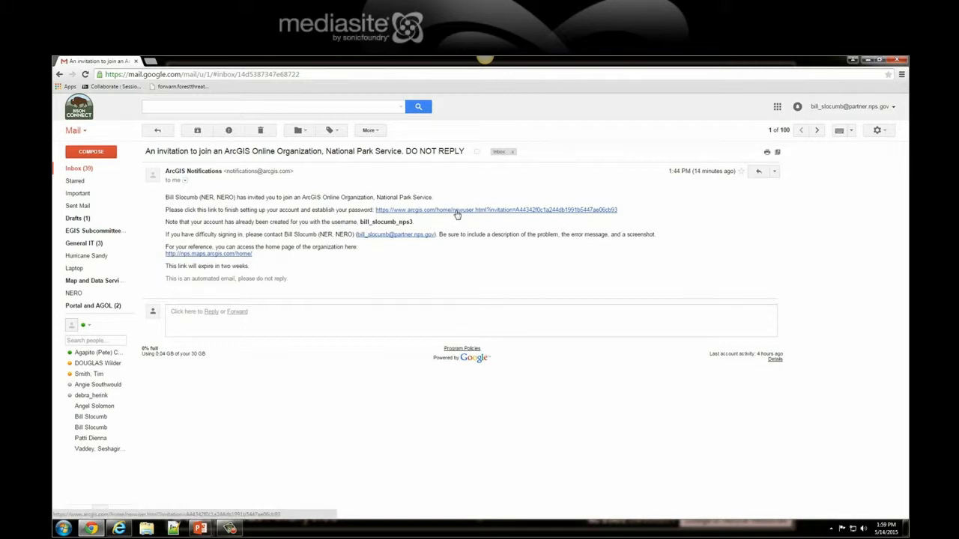
pyautogui.click(457, 214)
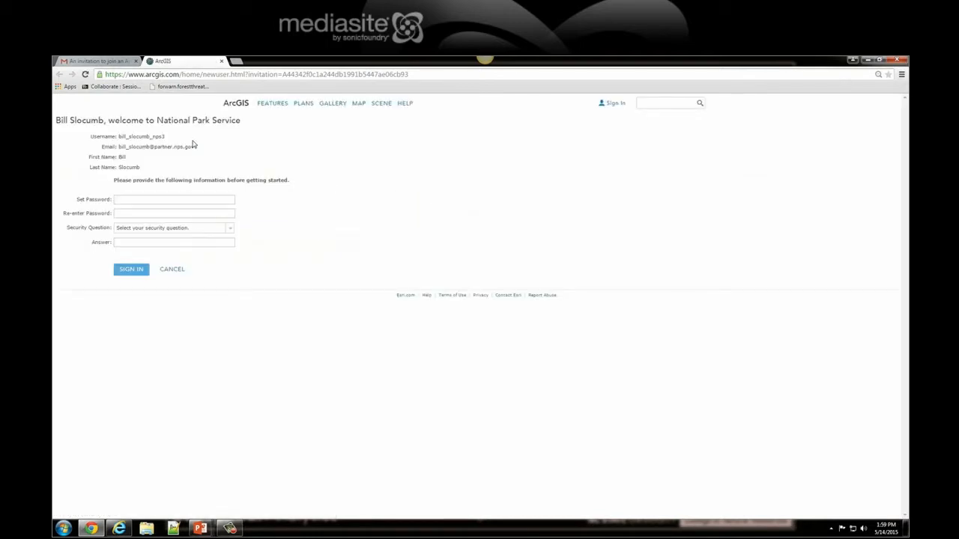
# Enter a new account password in both the Set Password and Re-enter Password fields
pyautogui.click(184, 200)
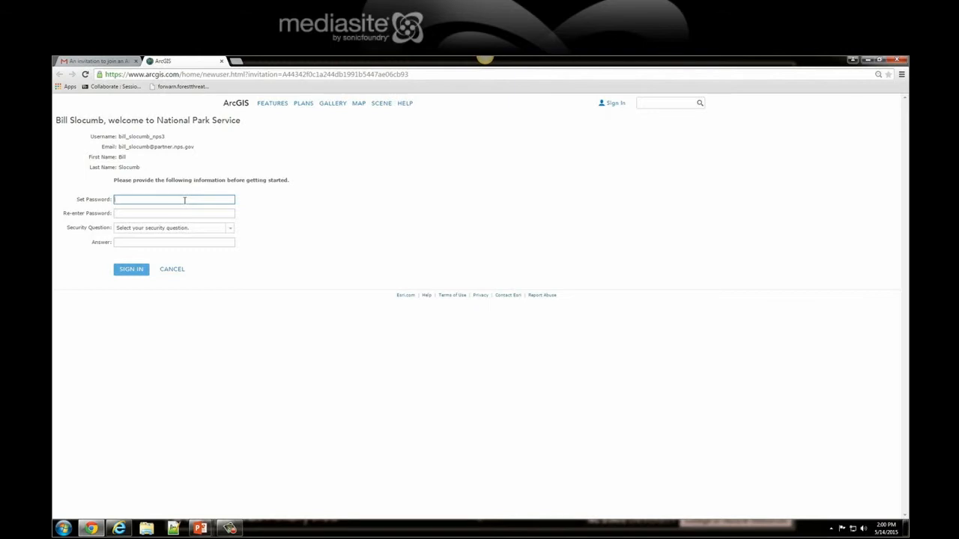
pyautogui.write('•••••••••')
pyautogui.press('Tab')
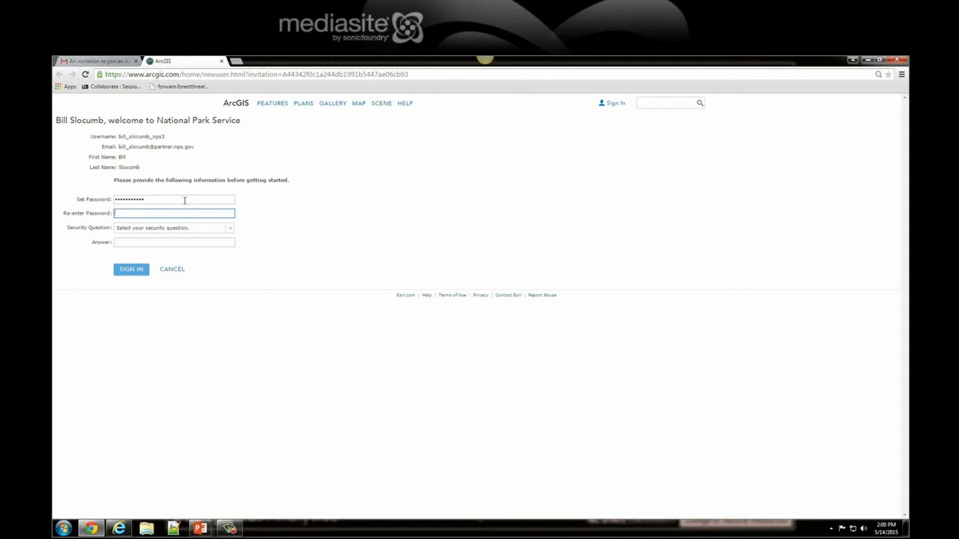
pyautogui.write('••••••••')
# Choose the security question "What is your dream job?", fill in the security answer, and submit the form
pyautogui.click(230, 233)
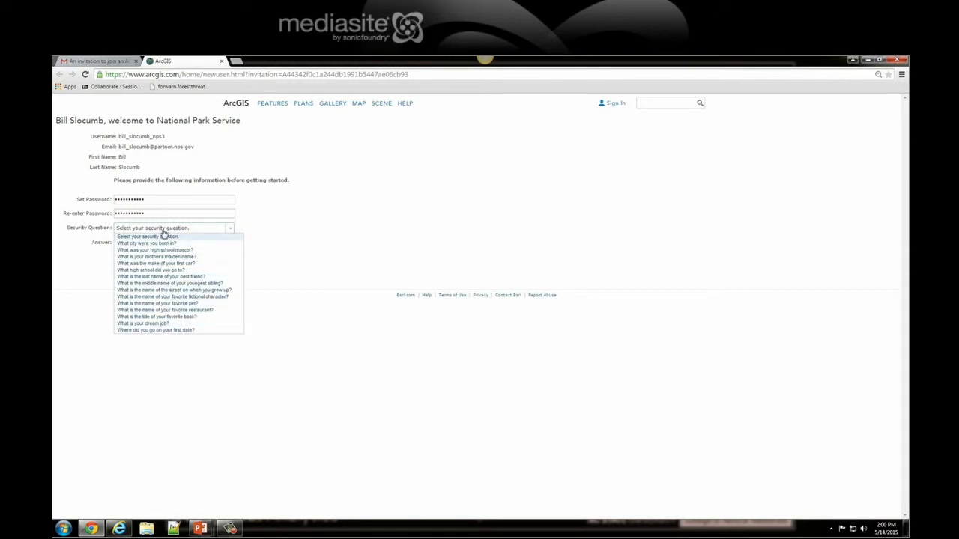
pyautogui.click(157, 324)
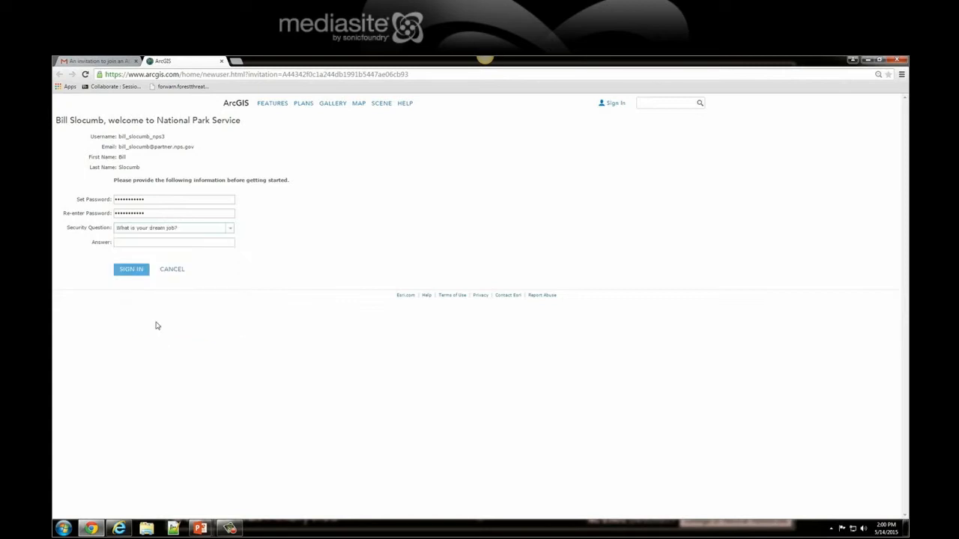
pyautogui.click(144, 243)
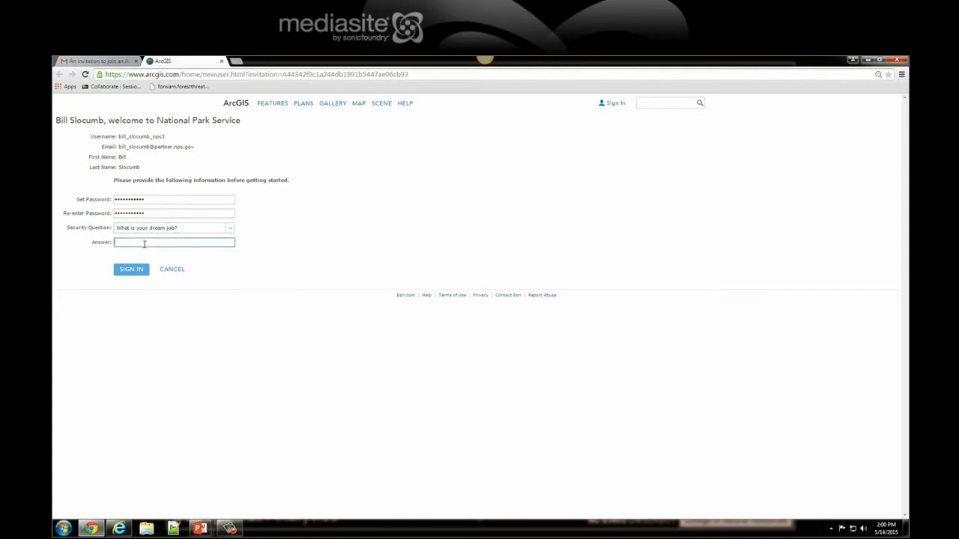
pyautogui.click(136, 275)
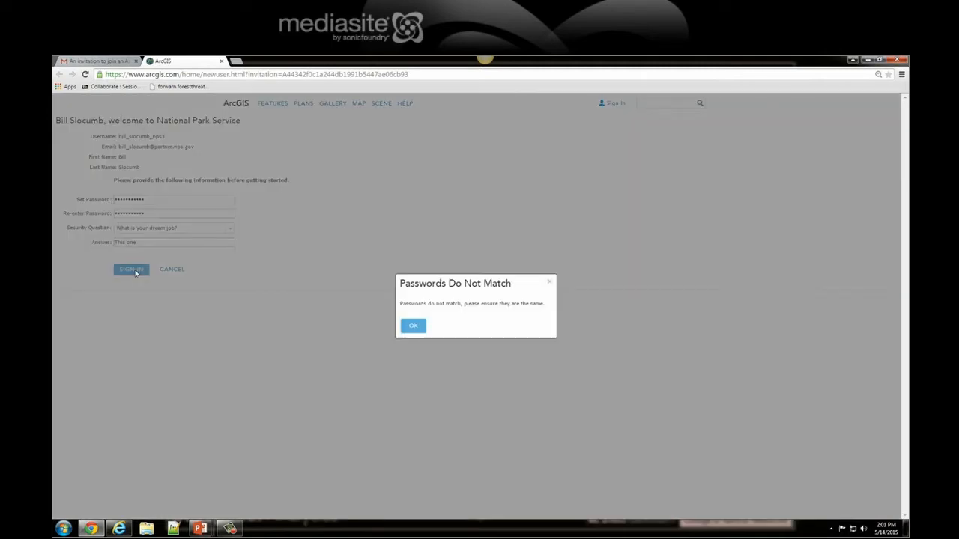
pyautogui.click(413, 326)
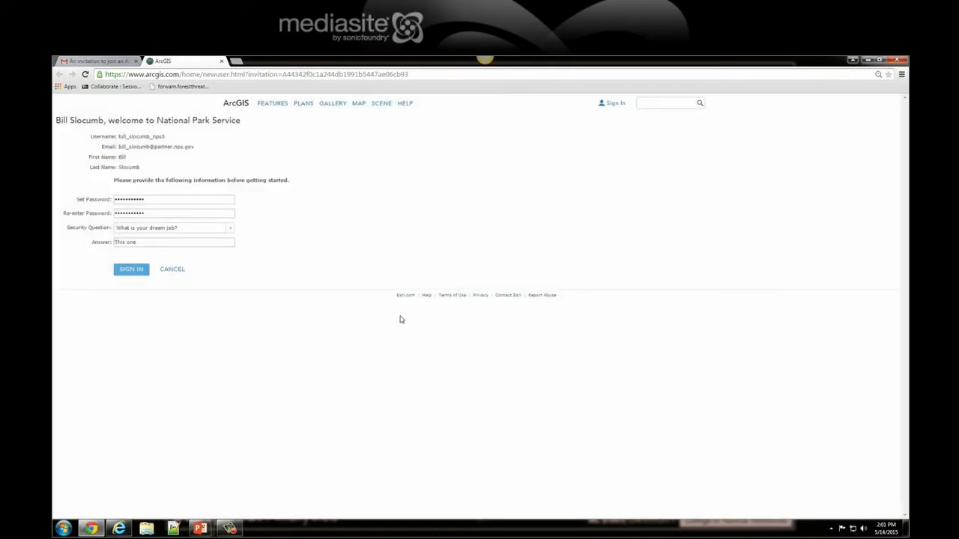
# Replace the account password in both password fields, sign in, and accept the terms for joining National Park Service
pyautogui.moveTo(165, 198); pyautogui.dragTo(95, 199)
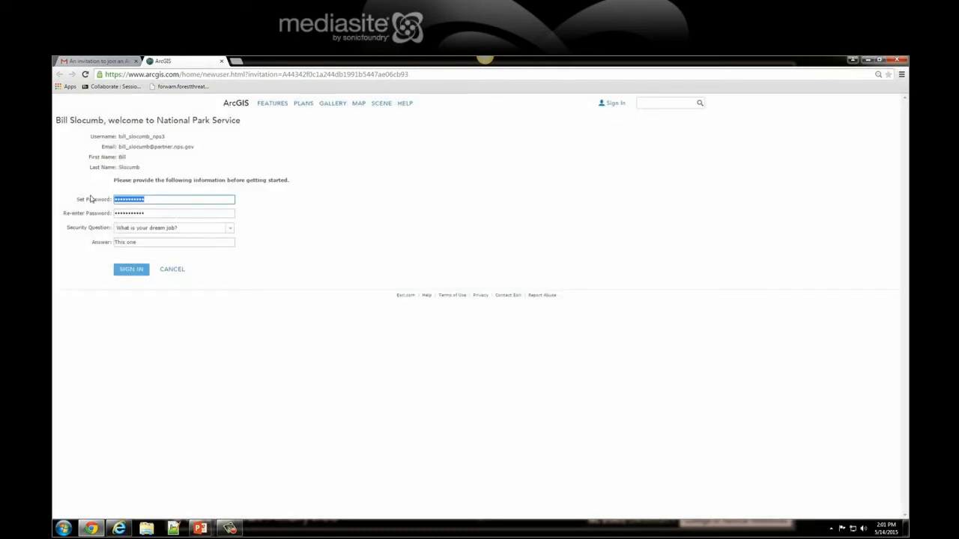
pyautogui.write('•••••••••')
pyautogui.press('Tab')
pyautogui.write('••••••••')
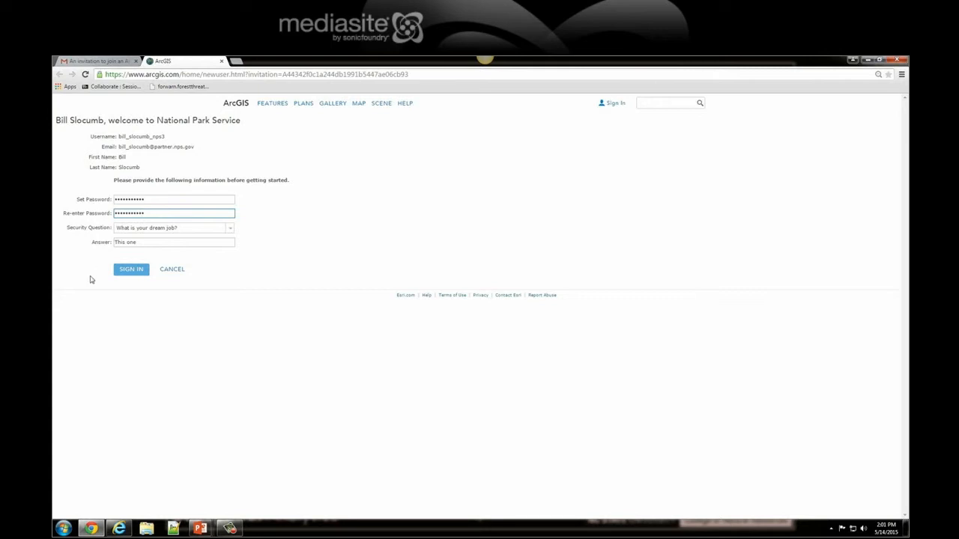
pyautogui.click(120, 271)
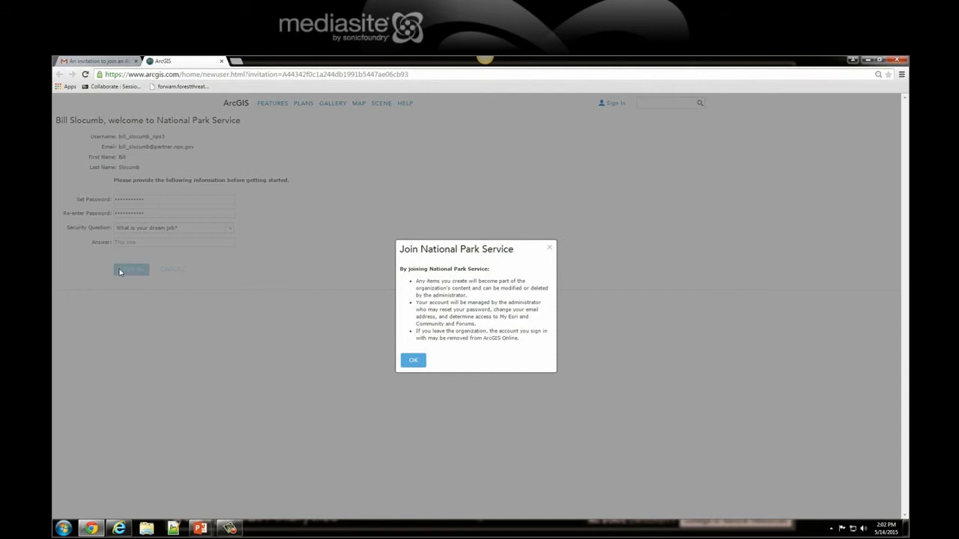
pyautogui.click(415, 360)
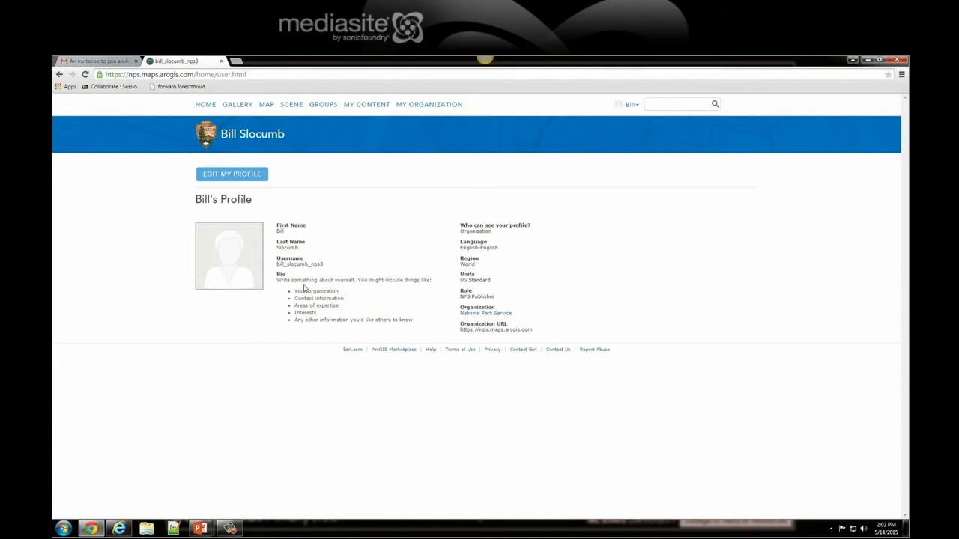
# Open the account profile for editing and place the text cursor in the Bio
pyautogui.moveTo(285, 276); pyautogui.dragTo(277, 274)
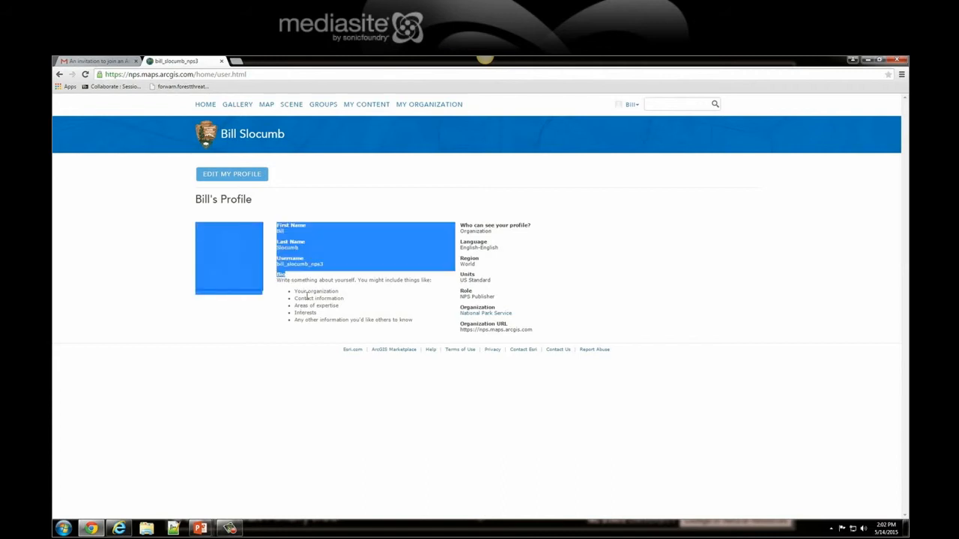
pyautogui.click(314, 280)
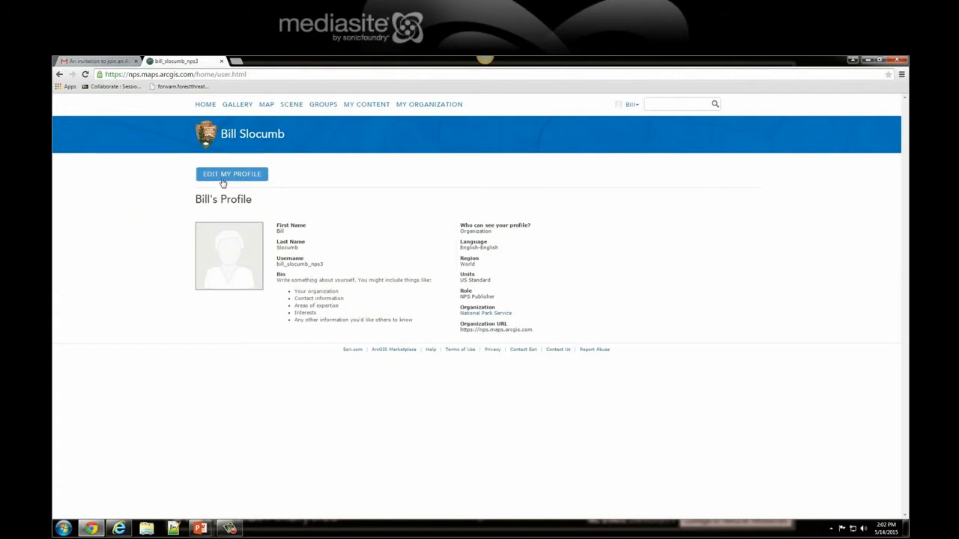
pyautogui.click(222, 179)
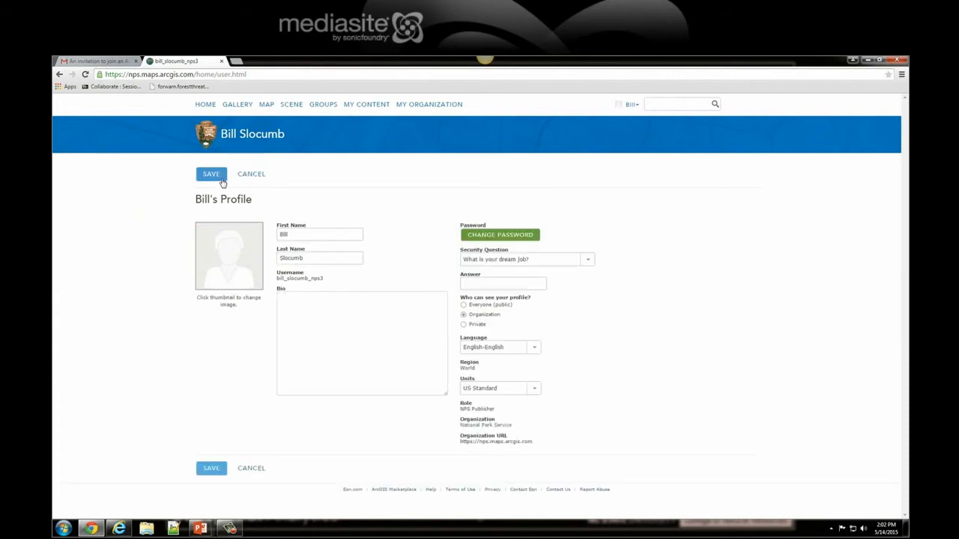
pyautogui.click(301, 235)
pyautogui.click(321, 259)
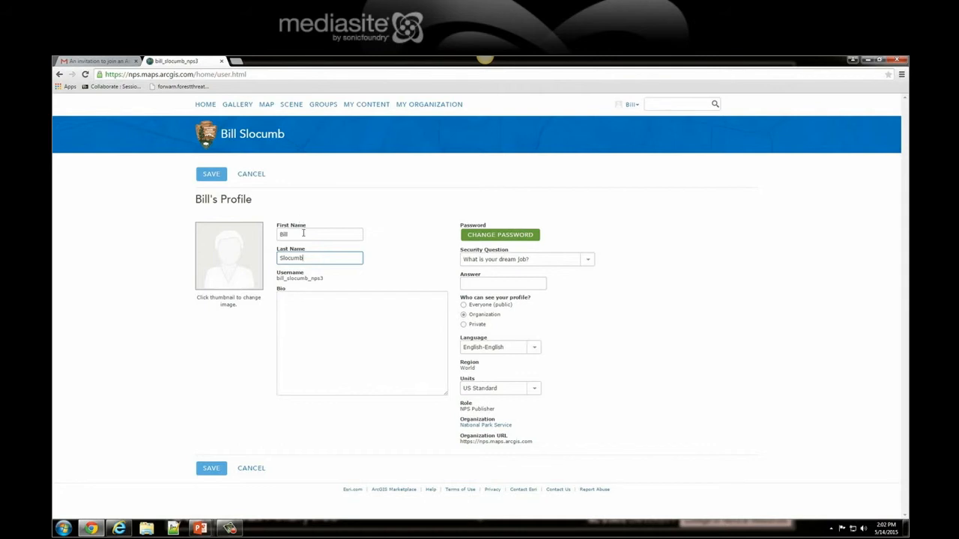
pyautogui.click(315, 303)
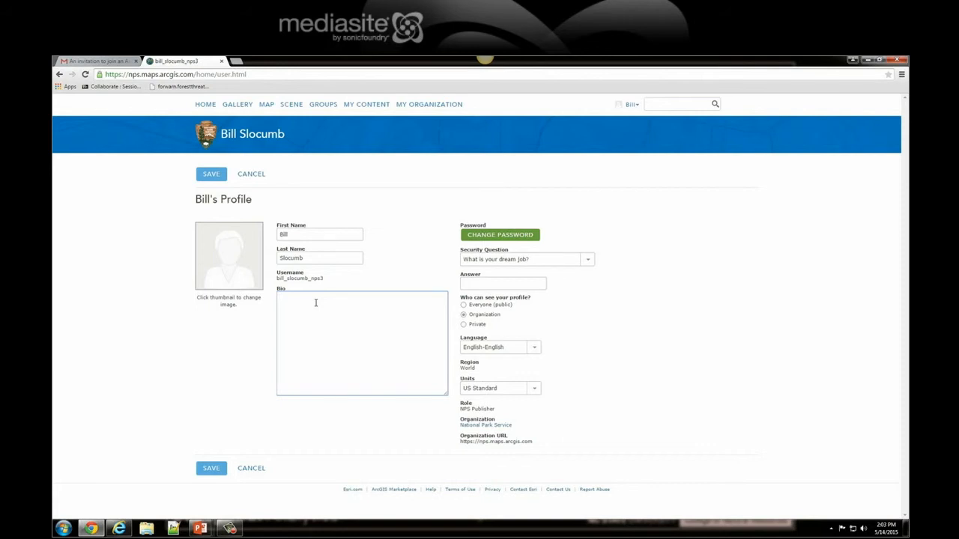
pyautogui.write('NERO, NER')
pyautogui.press('BackSpace')
pyautogui.press('BackSpace')
pyautogui.press('BackSpace')
pyautogui.press('BackSpace')
pyautogui.press('BackSpace')
pyautogui.press('BackSpace')
pyautogui.press('BackSpace')
pyautogui.press('BackSpace')
pyautogui.press('BackSpace')
pyautogui.write('ACAD, NERO')
pyautogui.press('BackSpace')
pyautogui.moveTo(297, 299); pyautogui.dragTo(276, 302)
pyautogui.write('PETE')
pyautogui.press('BackSpace')
pyautogui.press('BackSpace')
pyautogui.press('BackSpace')
pyautogui.press('BackSpace')
pyautogui.press('BackSpace')
pyautogui.press('BackSpace')
pyautogui.press('BackSpace')
pyautogui.press('BackSpace')
pyautogui.press('BackSpace')
pyautogui.press('BackSpace')
pyautogui.press('BackSpace')
# Write the Bio as "NERO, NER: I work at NC State University and support the NER in all aspects of GIS."
pyautogui.write('NERO, NER: I work at NC State University adn')
pyautogui.press('BackSpace')
pyautogui.press('BackSpace')
pyautogui.write('nd supprt')
pyautogui.press('BackSpace')
pyautogui.press('BackSpace')
pyautogui.press('BackSpace')
pyautogui.write('ort the N')
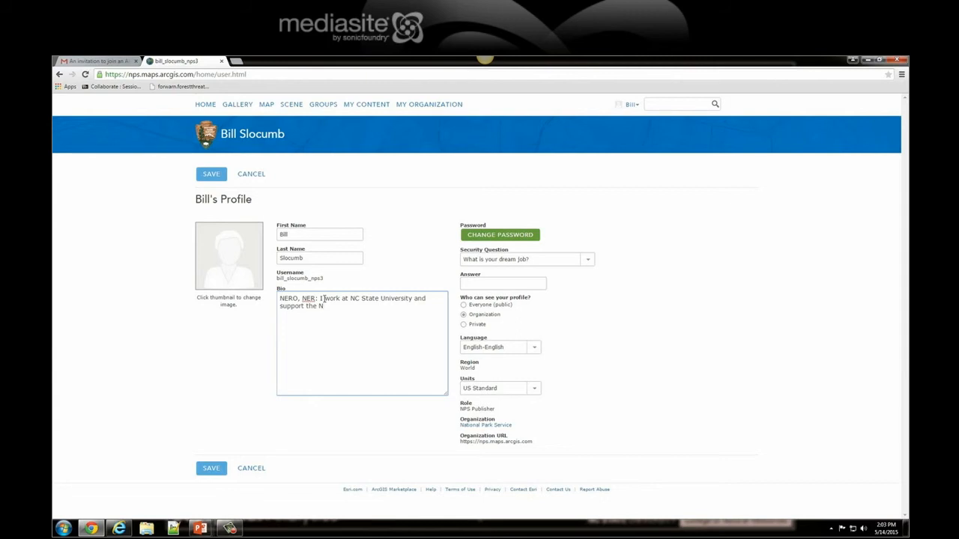
pyautogui.write('ER in all aspects of GSI')
pyautogui.press('BackSpace')
pyautogui.press('BackSpace')
pyautogui.press('BackSpace')
pyautogui.write('IS.')
# Check the profile's visibility, language and units options without changing them, and save the profile
pyautogui.moveTo(460, 298); pyautogui.dragTo(485, 297)
pyautogui.click(546, 316)
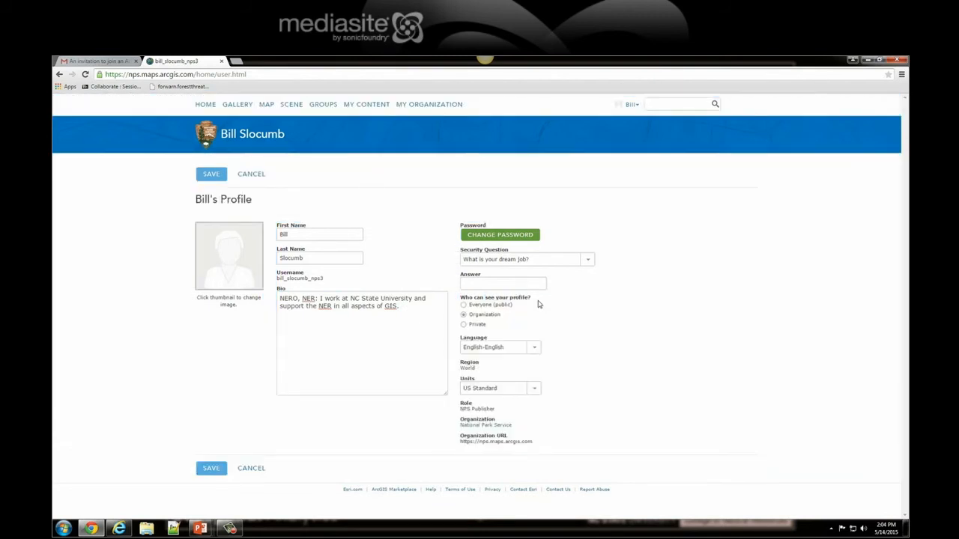
pyautogui.doubleClick(485, 314)
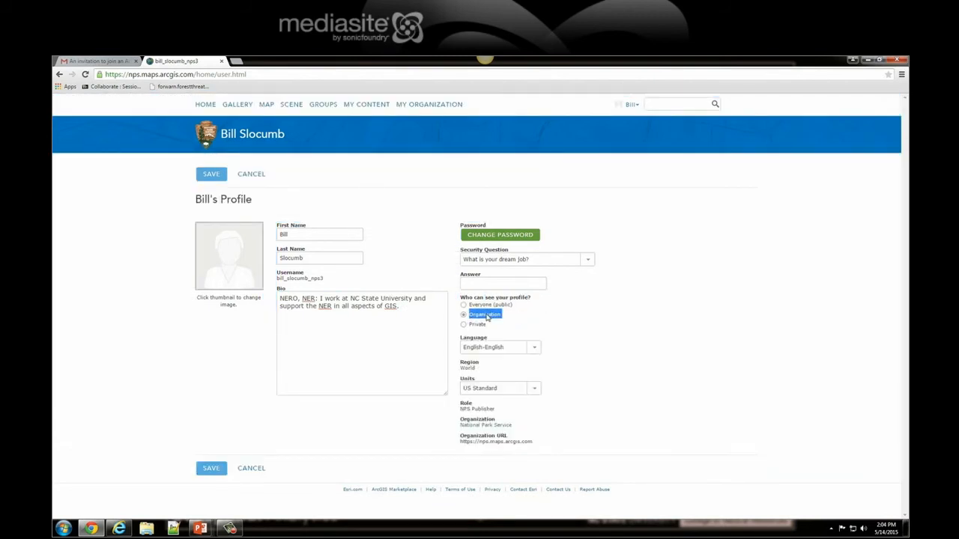
pyautogui.click(535, 348)
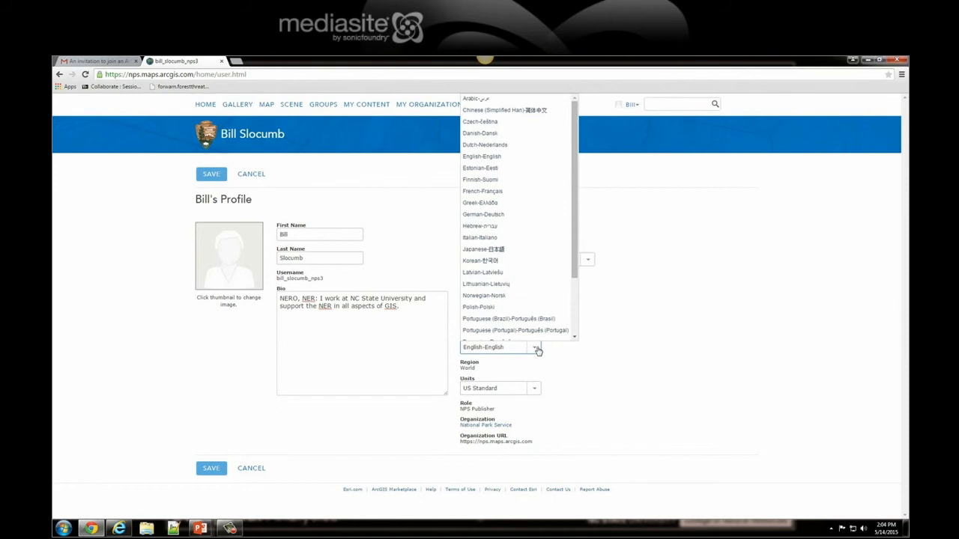
pyautogui.click(538, 349)
pyautogui.click(533, 394)
pyautogui.click(533, 395)
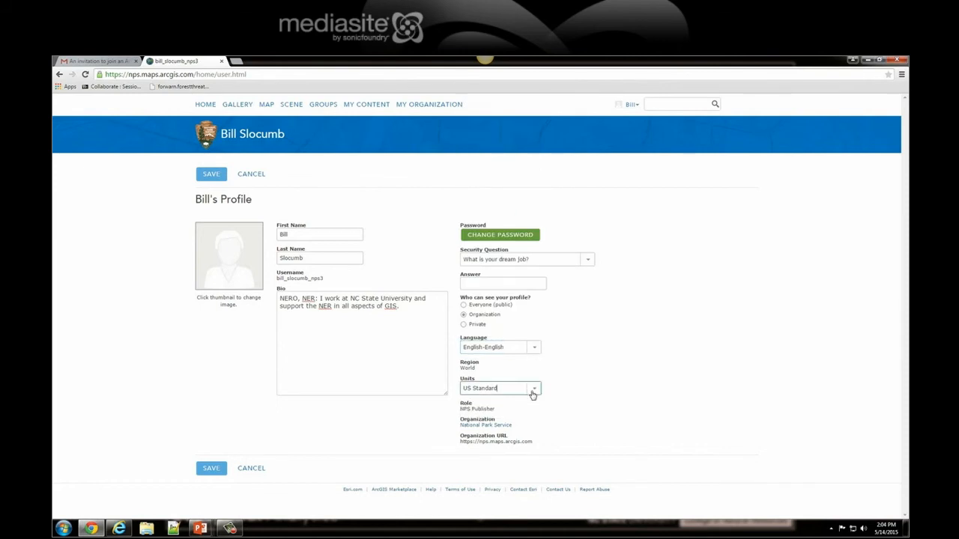
pyautogui.click(213, 469)
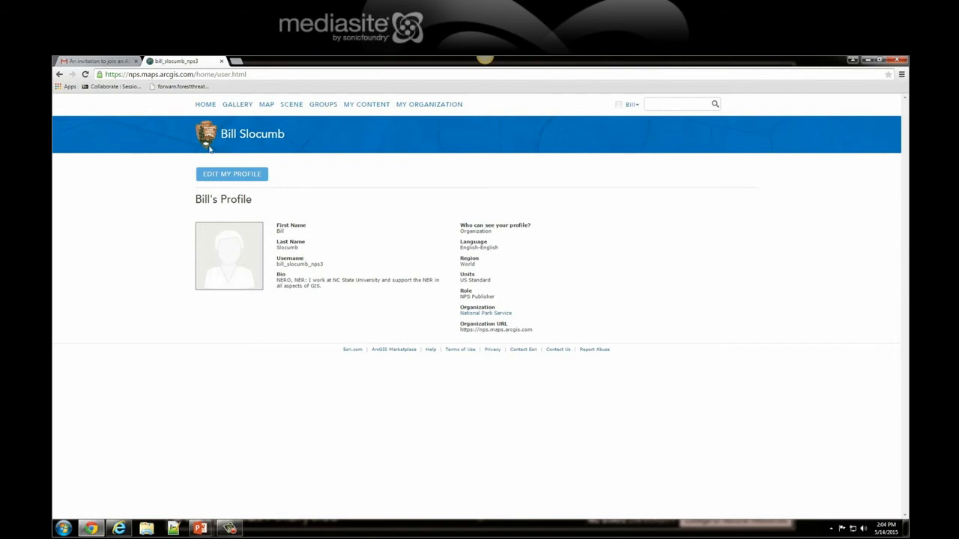
# Reopen the profile for editing, examine the thumbnail upload requirements, cancel the upload, and save the profile
pyautogui.click(217, 177)
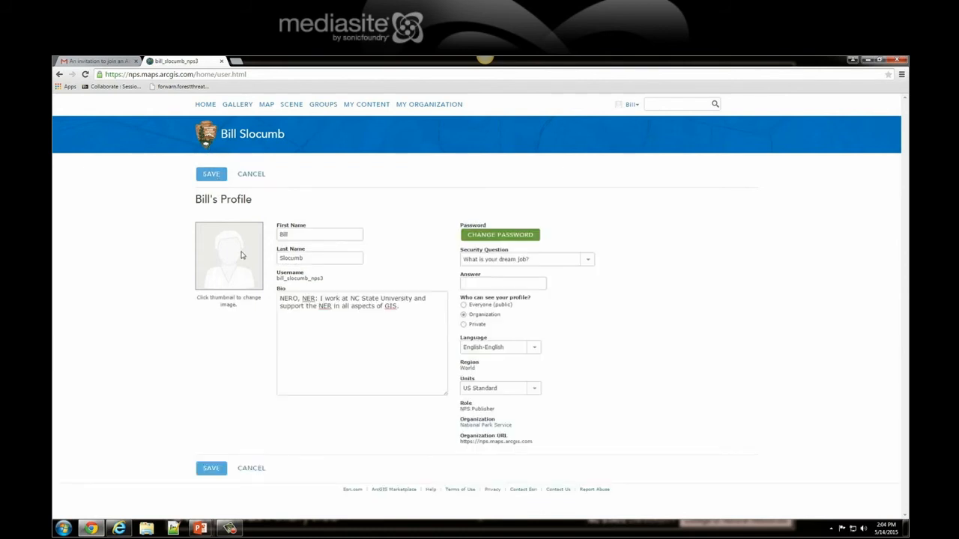
pyautogui.click(225, 266)
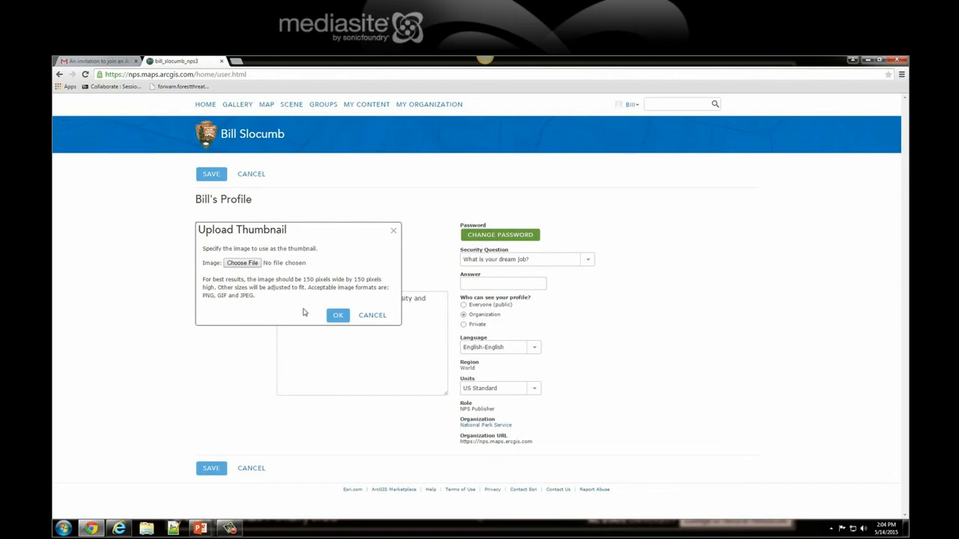
pyautogui.click(364, 317)
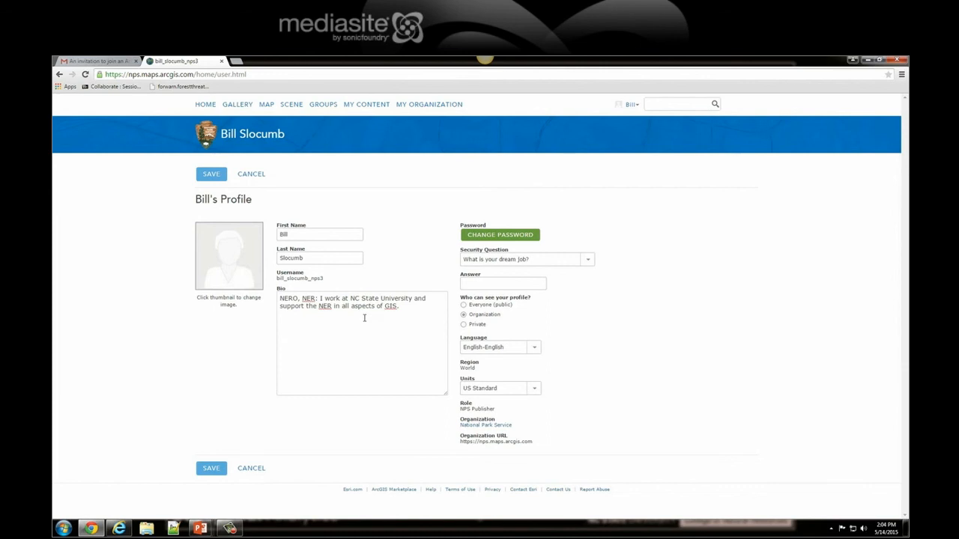
pyautogui.click(218, 177)
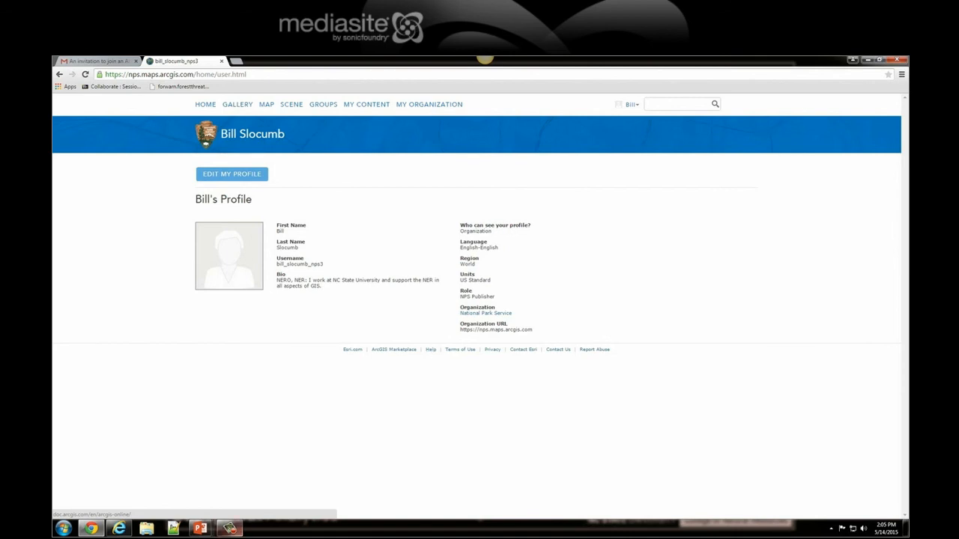
# Switch to the PowerPoint presentation, view slides 2 and 3, and return to the slide show
pyautogui.moveTo(202, 529)
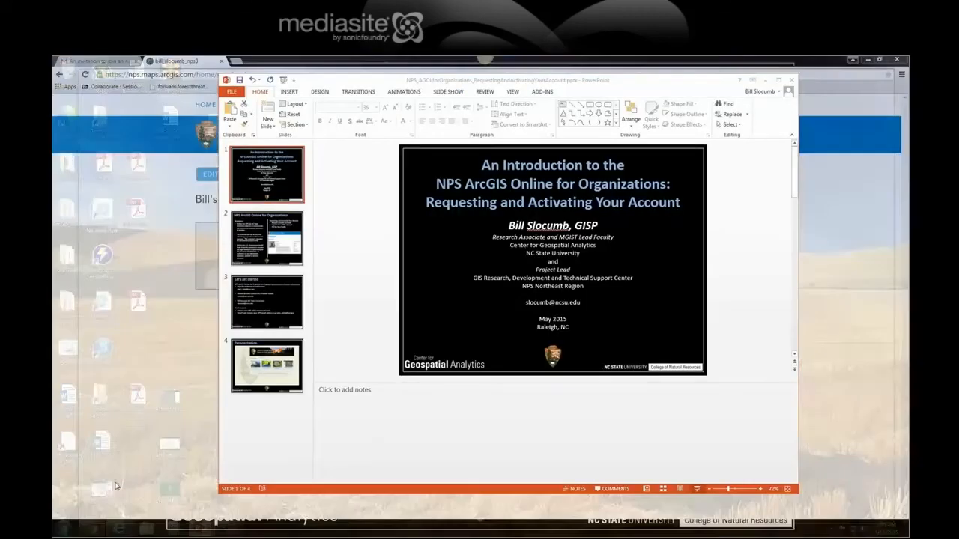
pyautogui.click(109, 480)
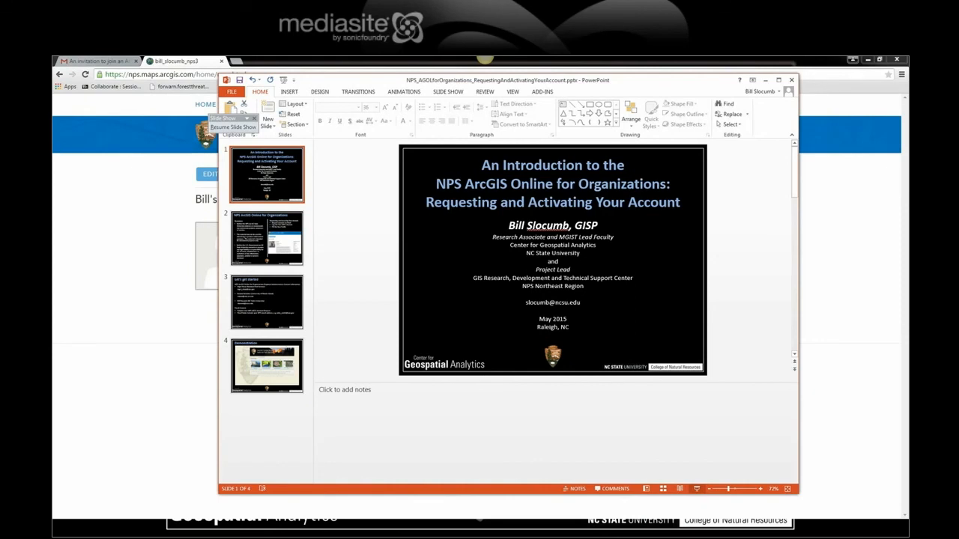
pyautogui.click(290, 223)
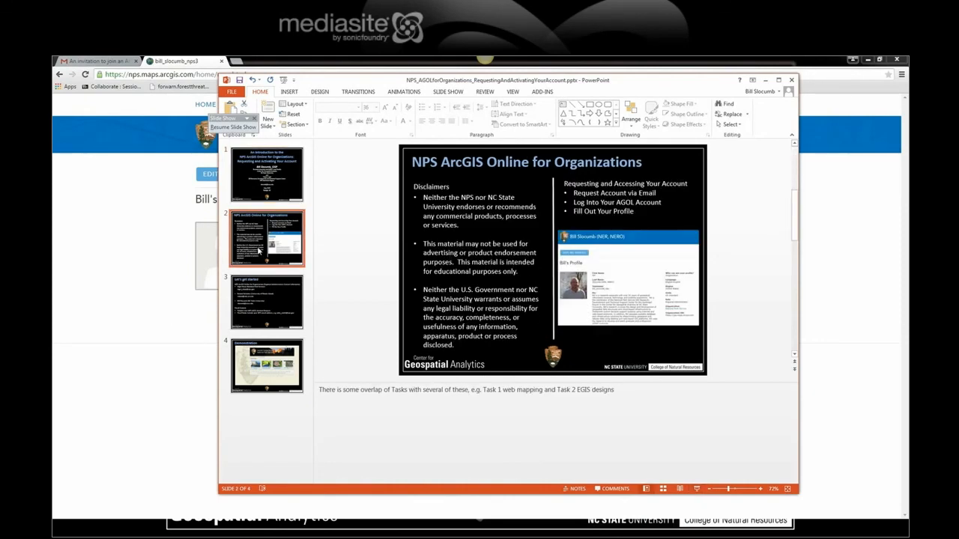
pyautogui.click(272, 299)
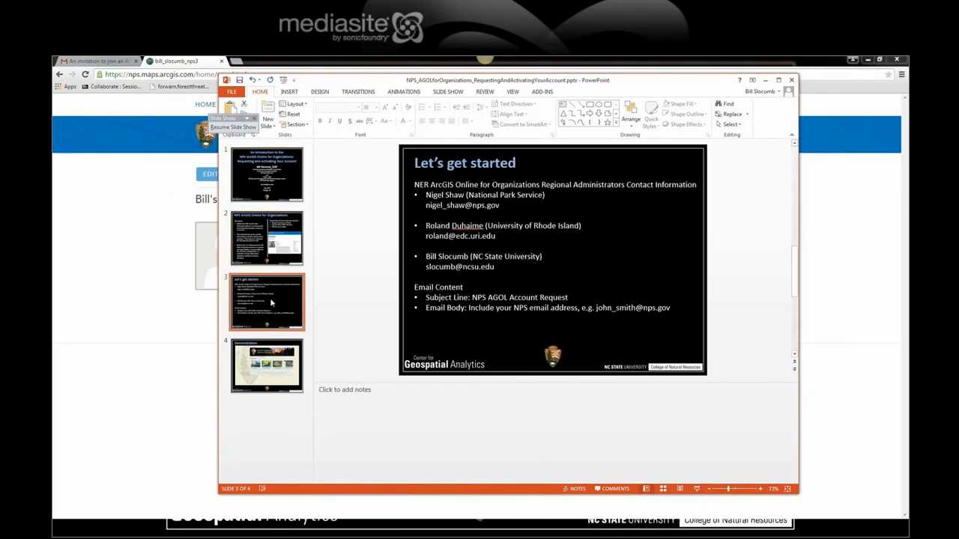
pyautogui.click(695, 489)
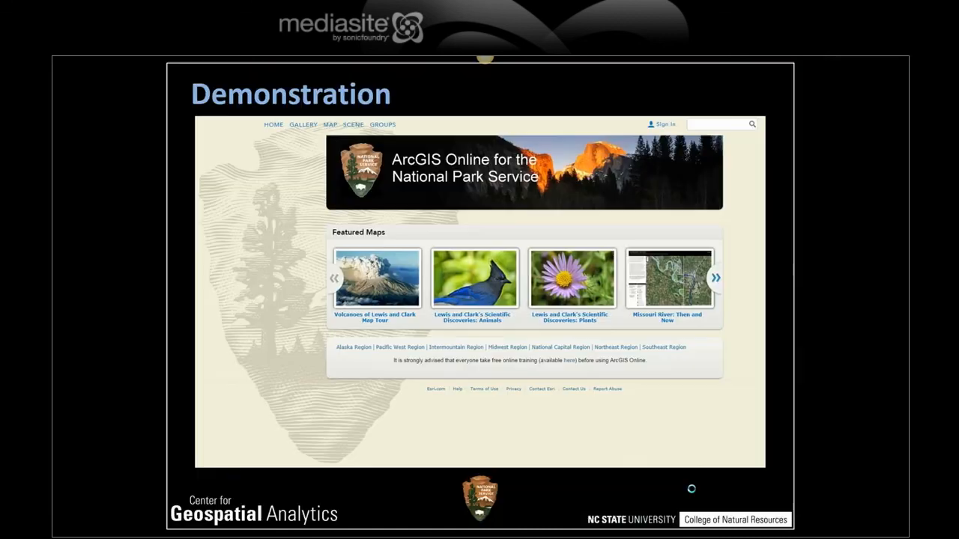